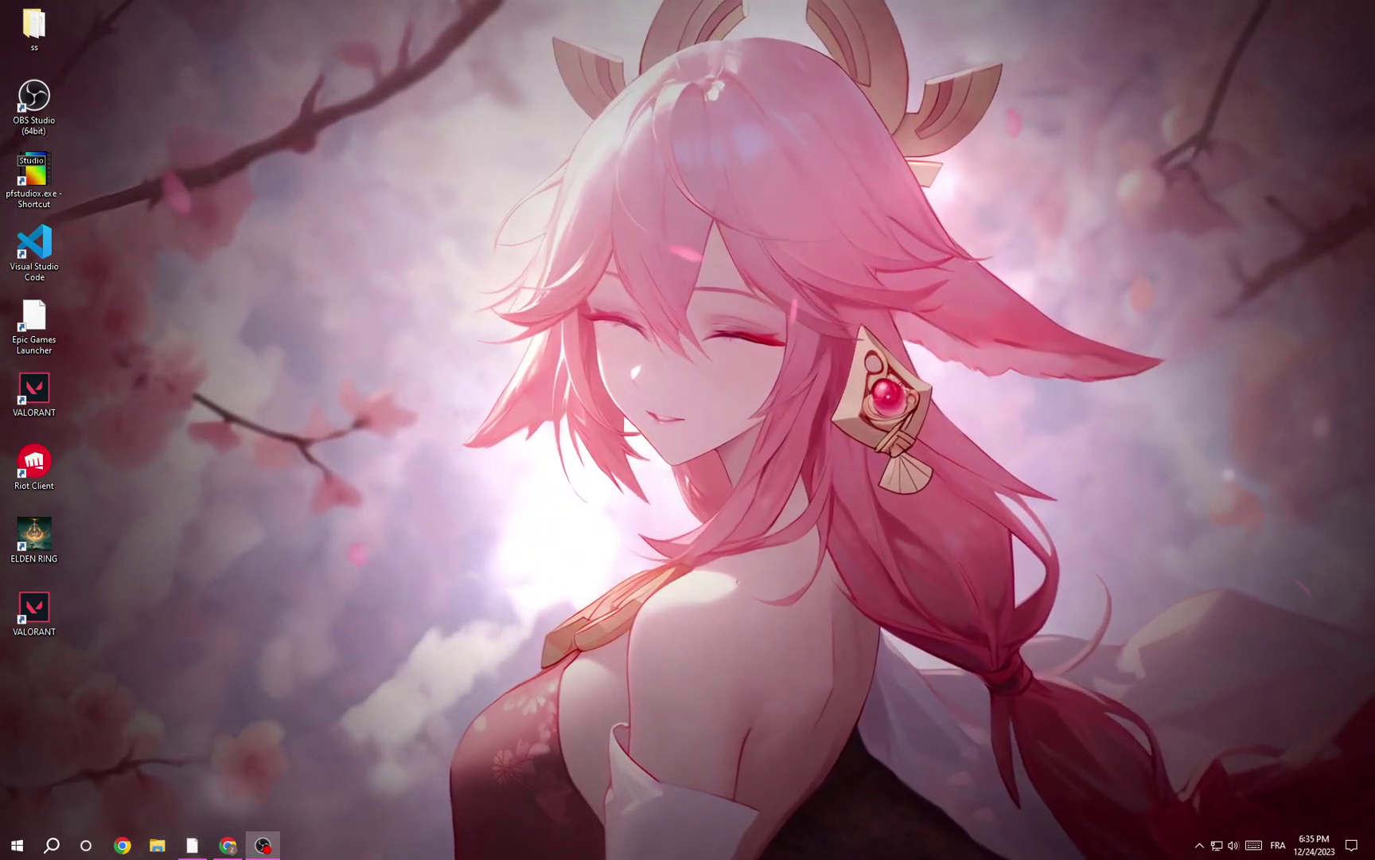
- Set visual effects to 'Adjust for best performance' via advanced system settings, then close both dialogs
click(52, 845)
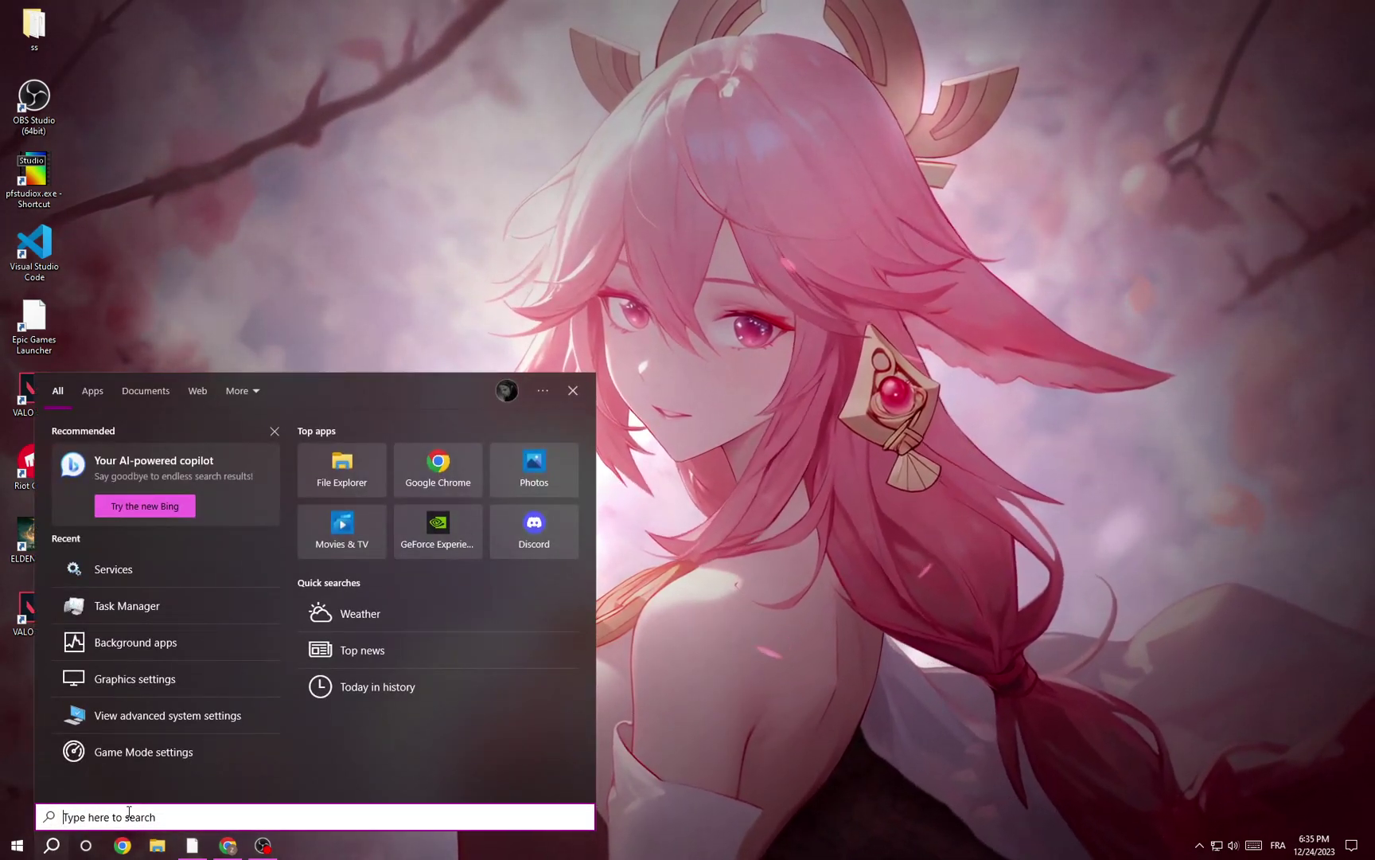
text(view)
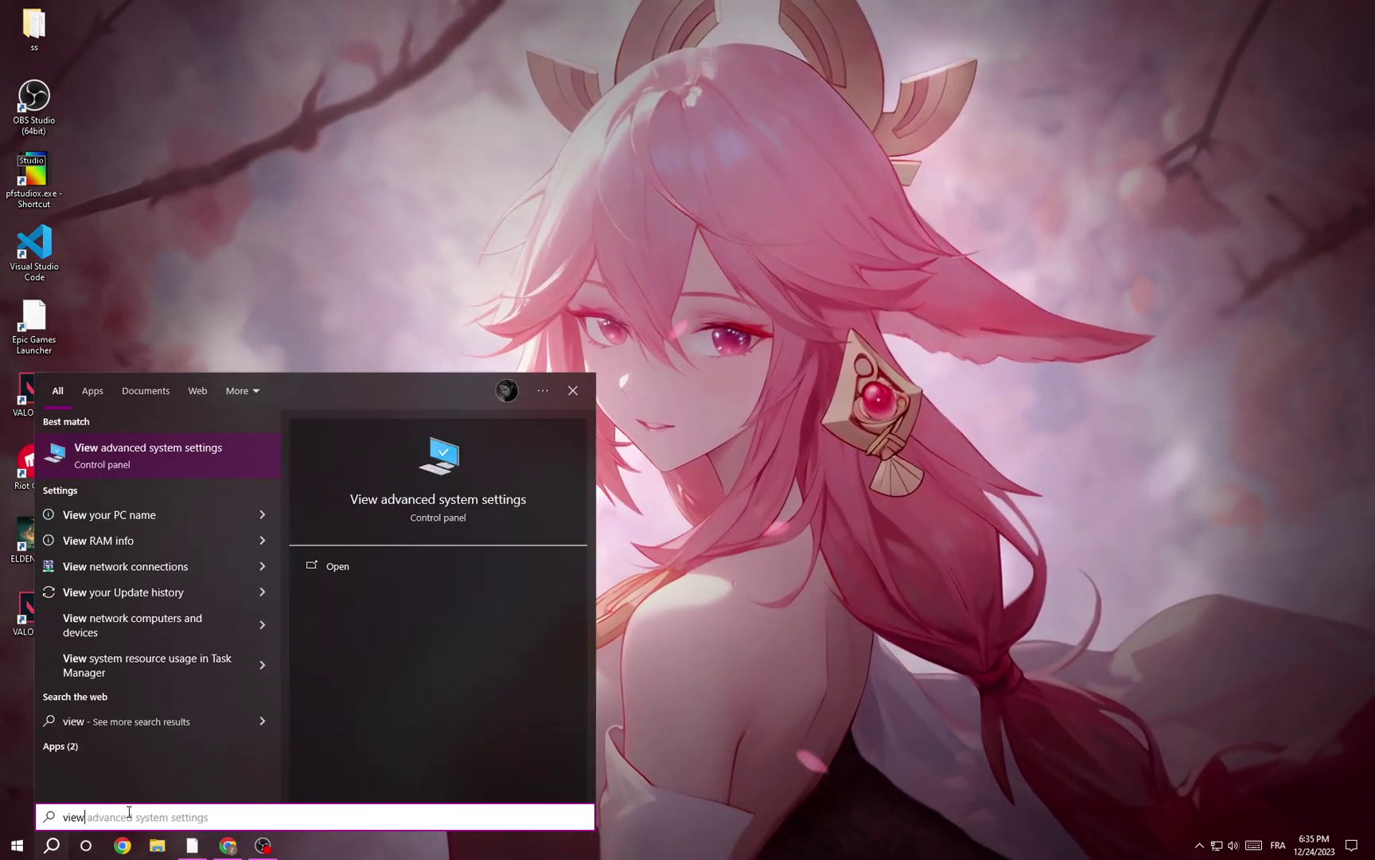
click(160, 472)
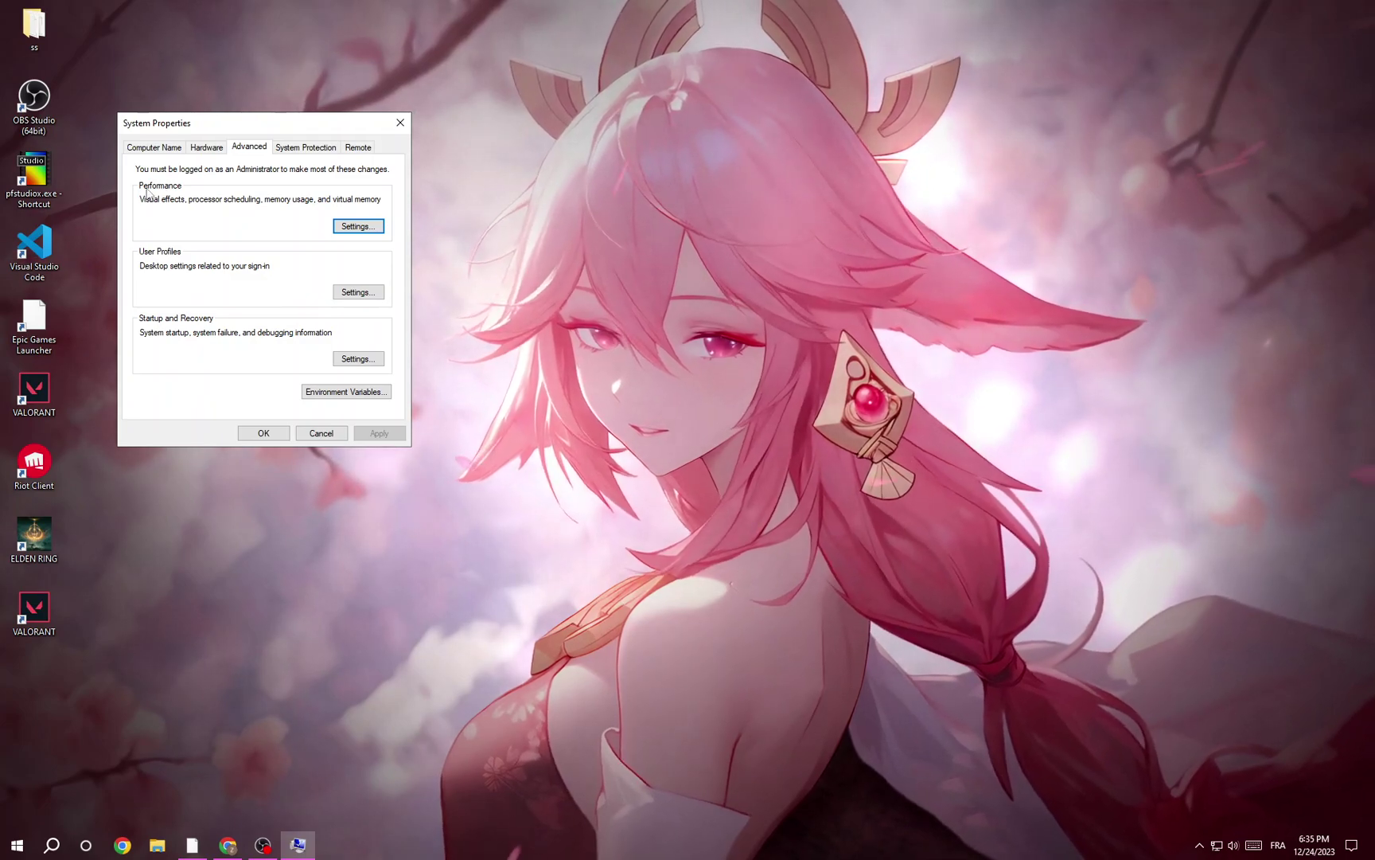
click(357, 226)
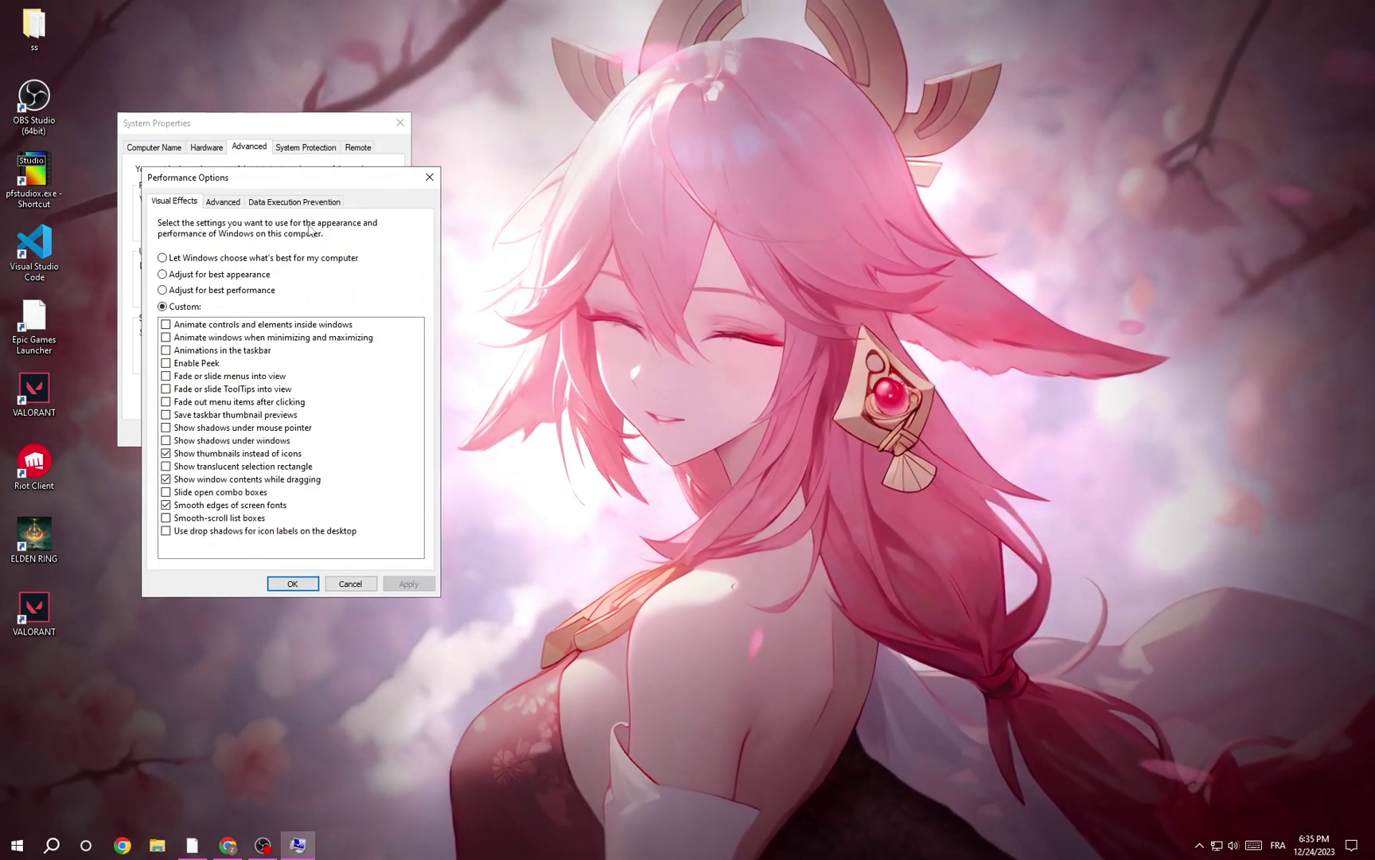
click(222, 290)
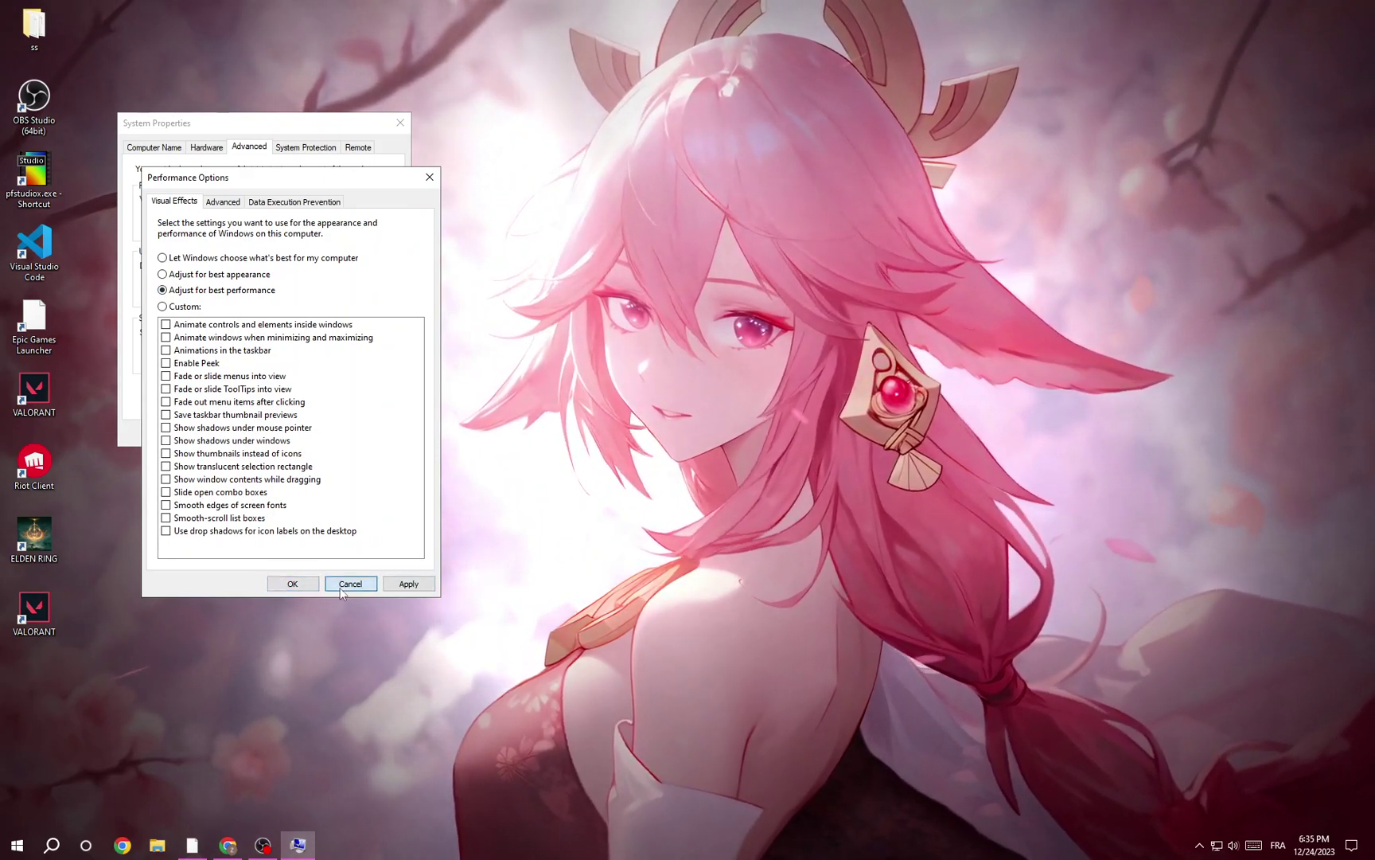
click(285, 586)
click(397, 125)
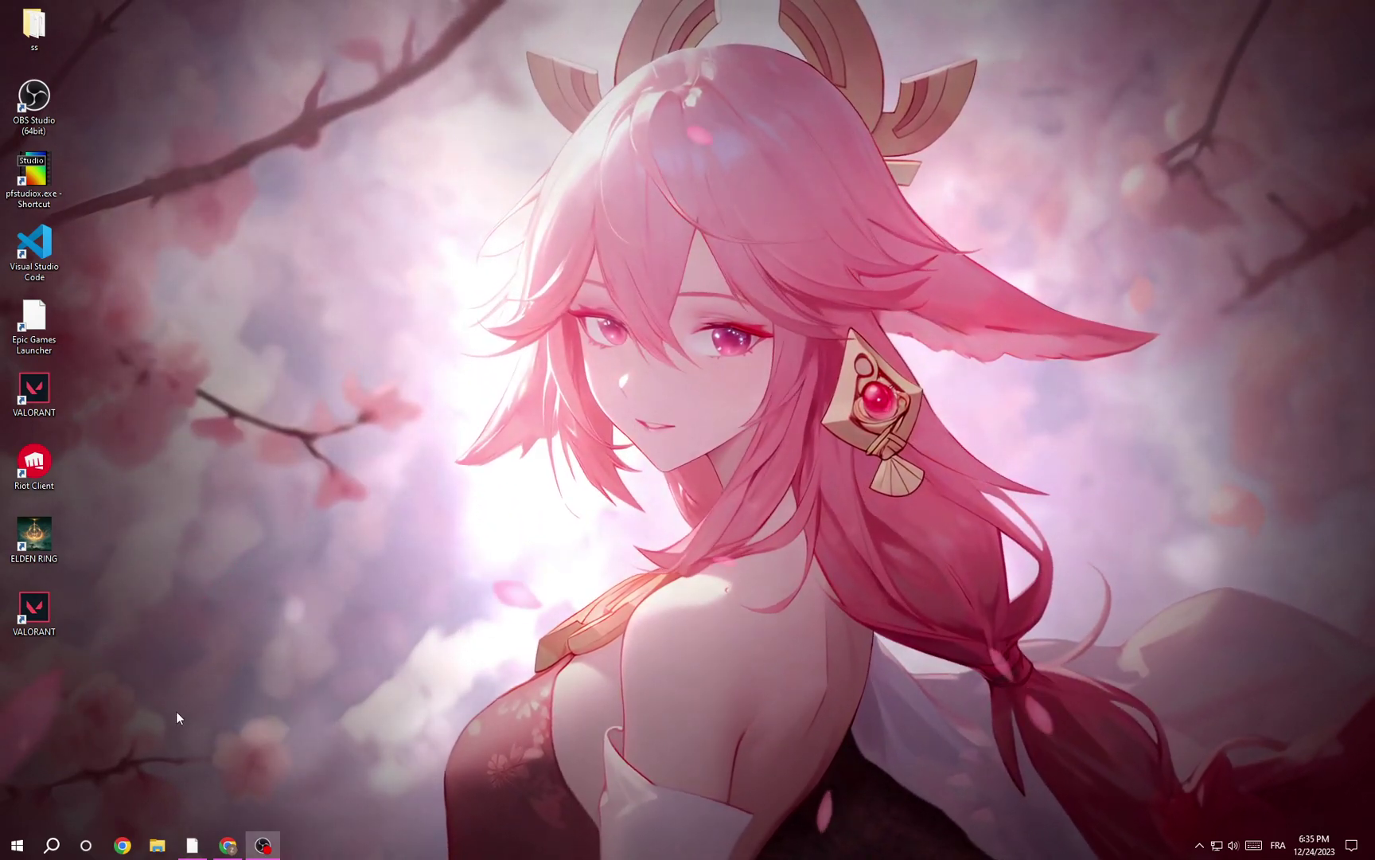
click(52, 846)
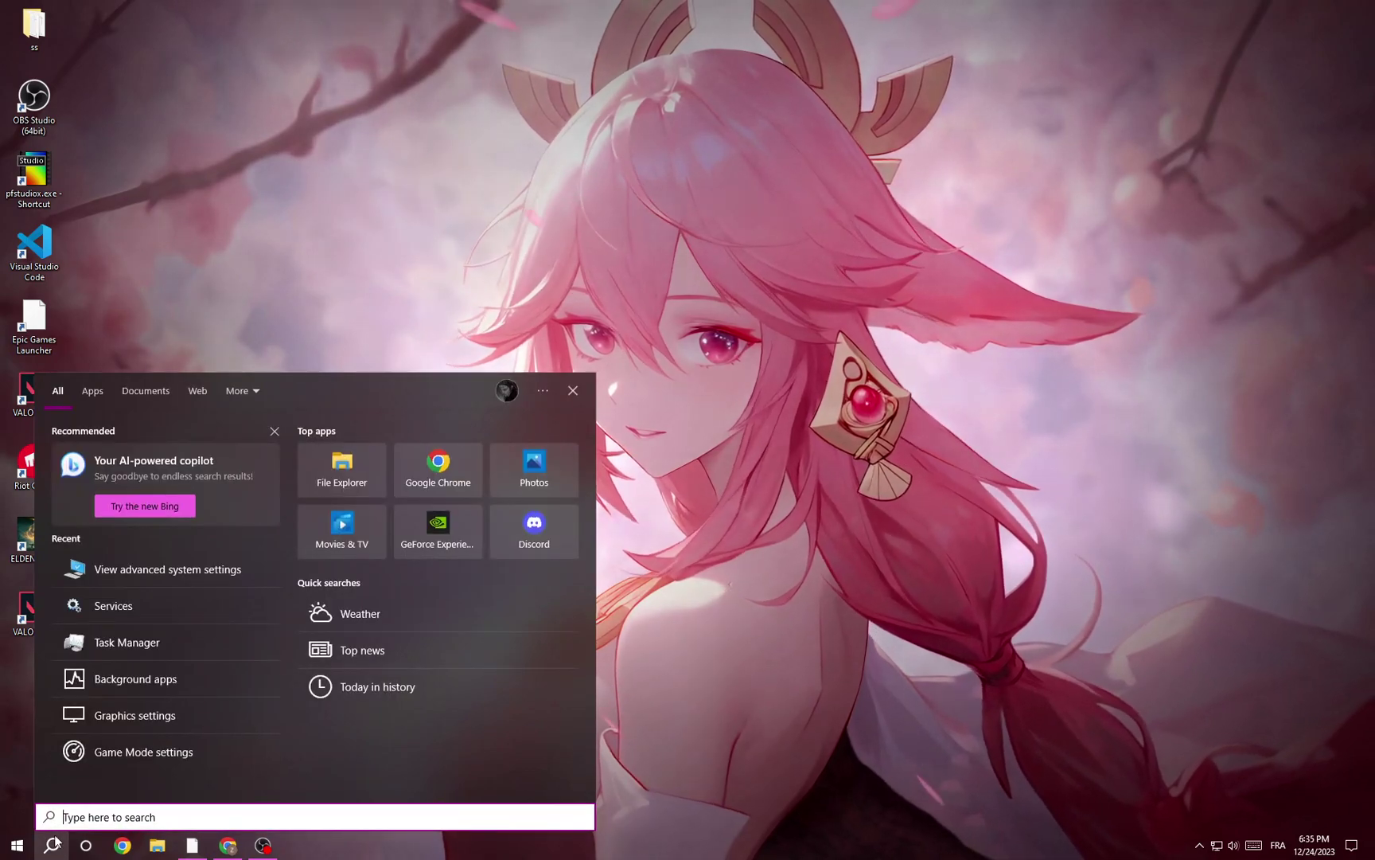
text(bac)
click(118, 451)
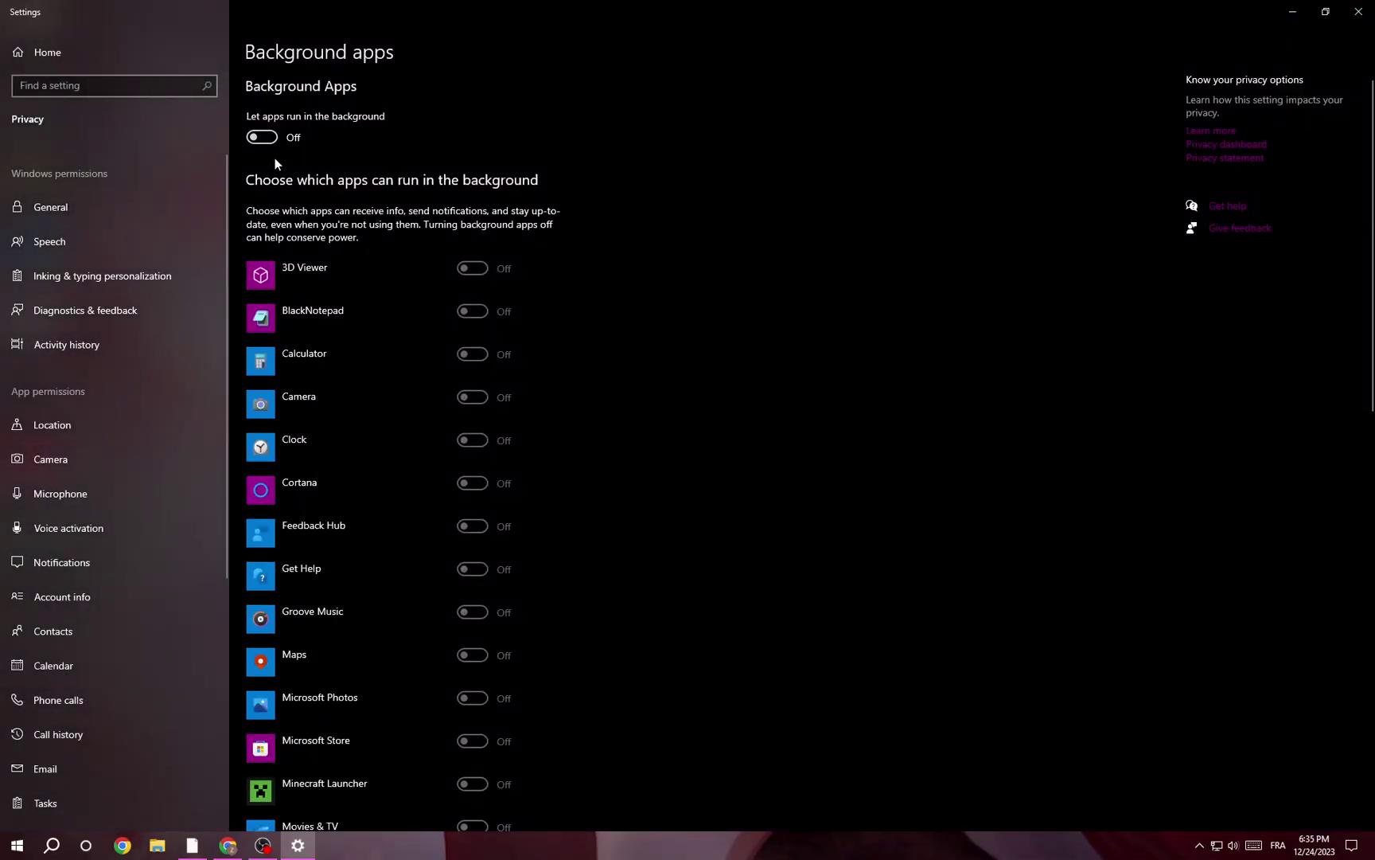
click(1358, 11)
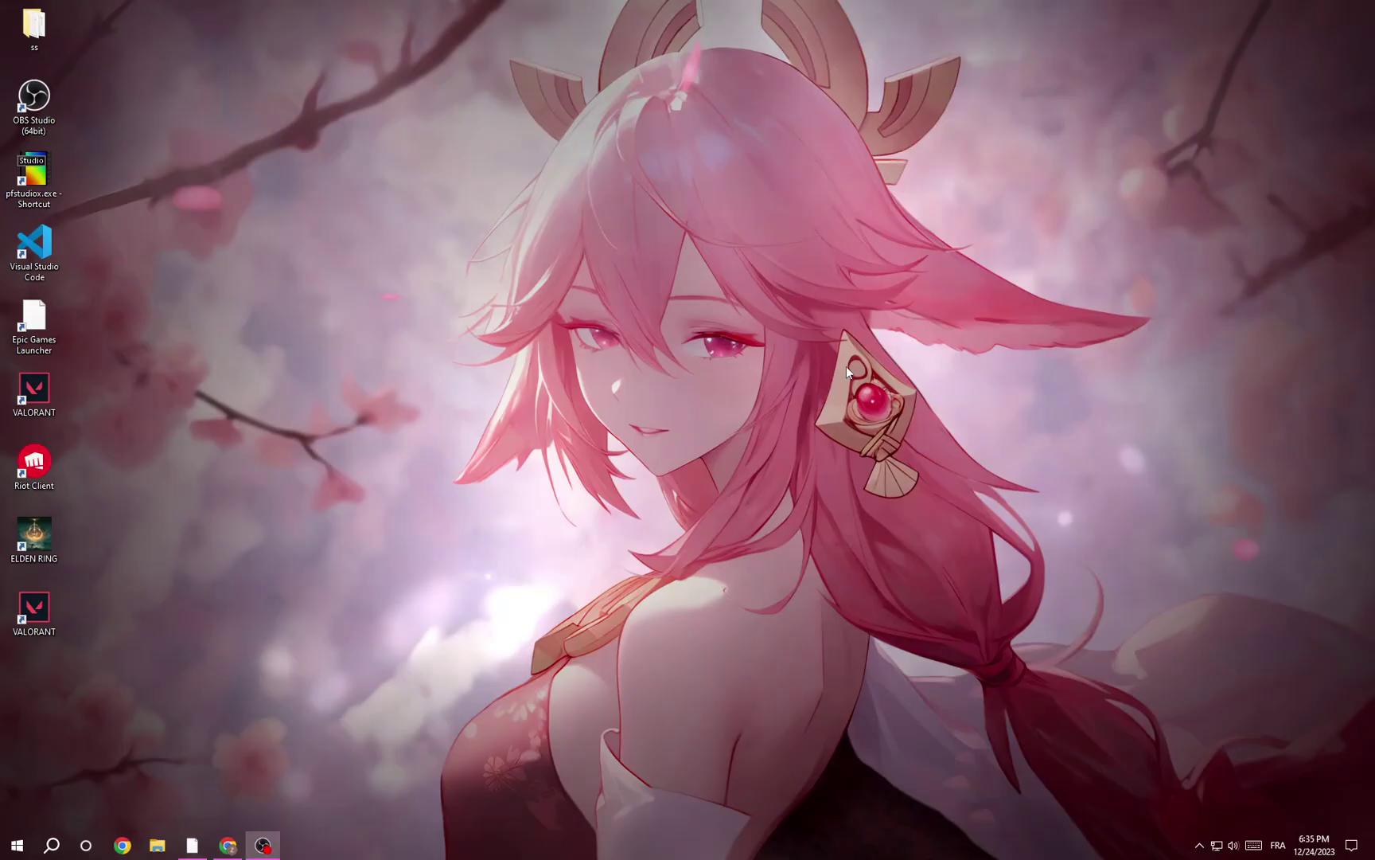
- Check Game Mode is on, then review the Captures and Game Bar pages under Gaming
click(52, 845)
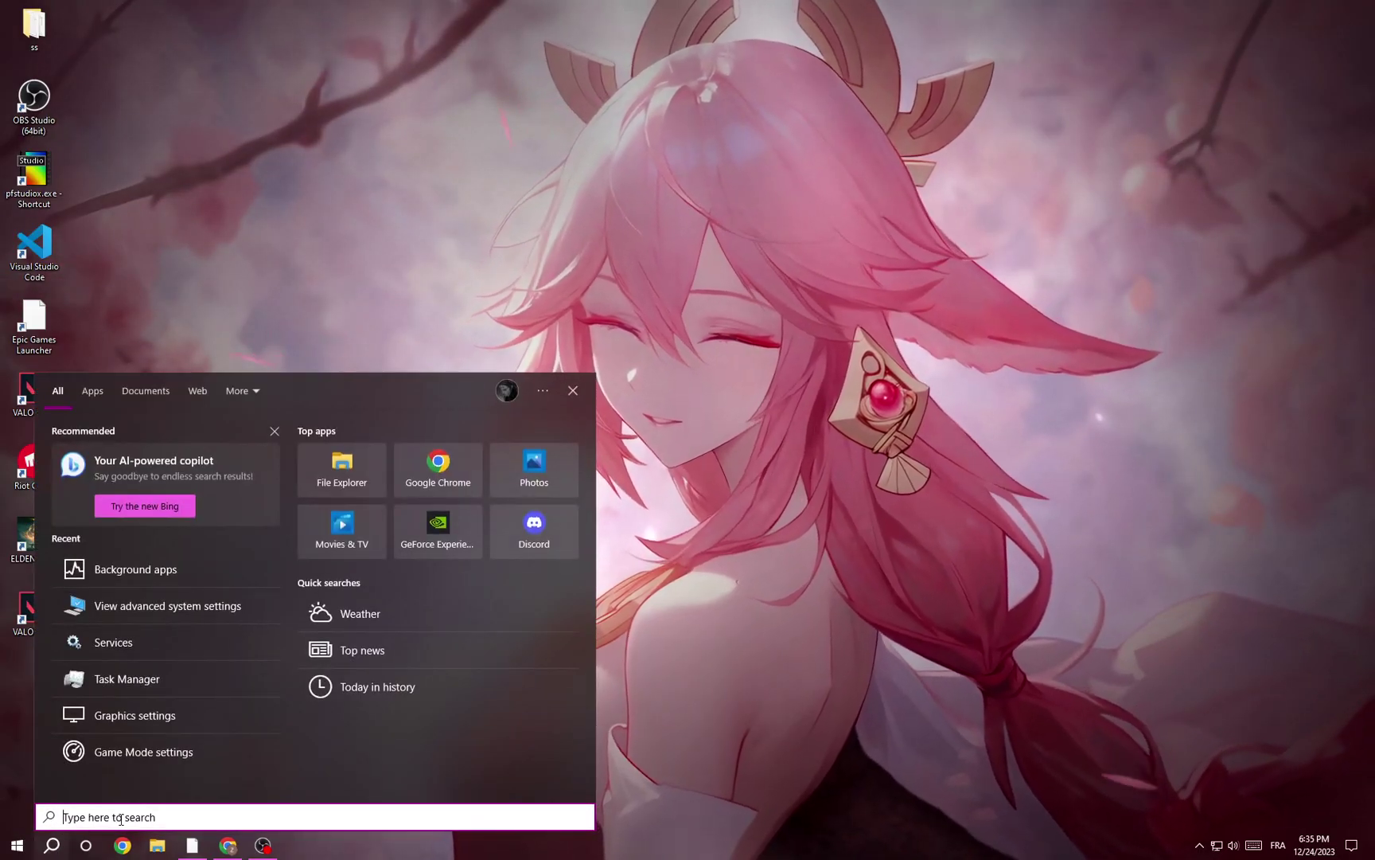
text(game)
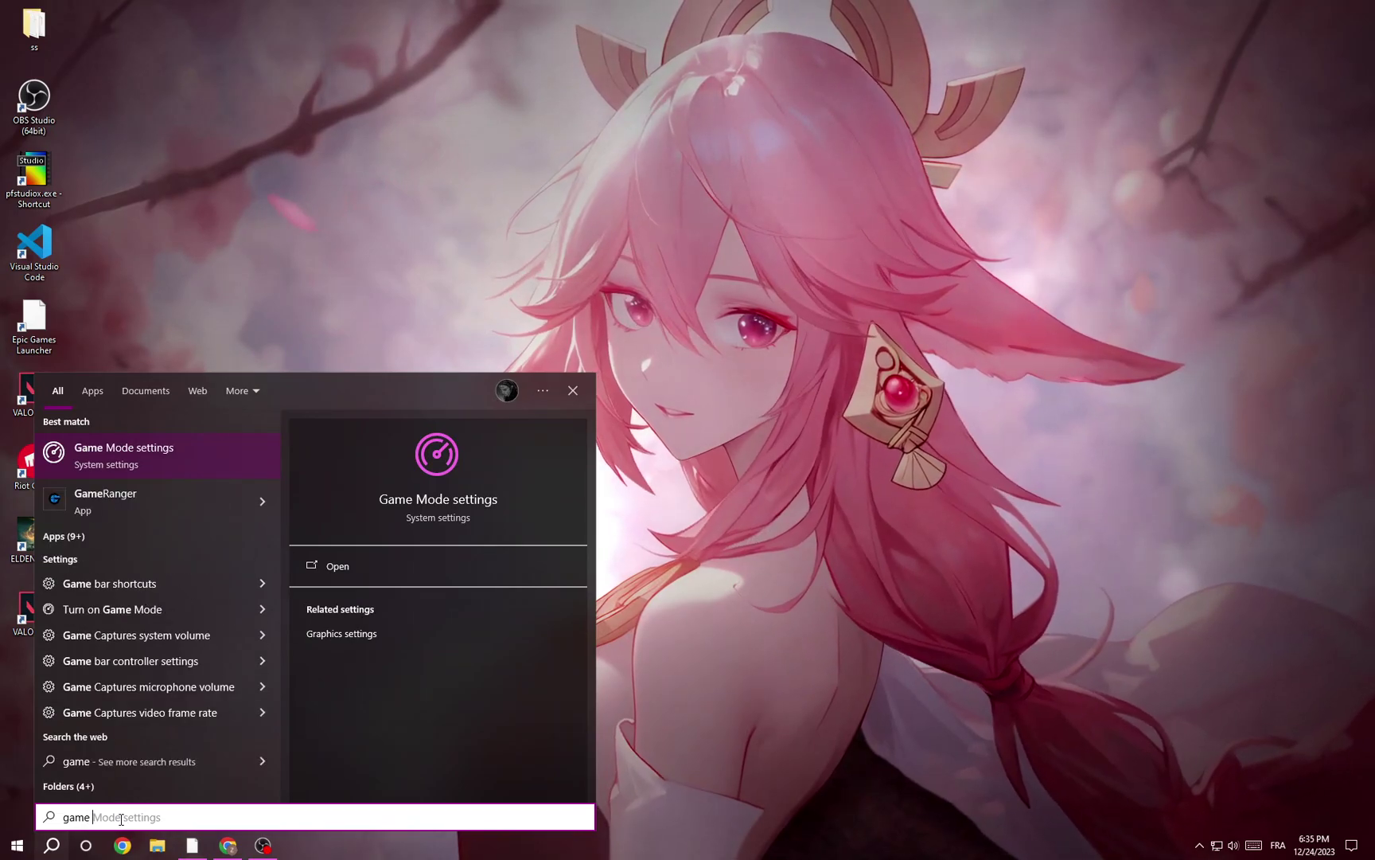
click(230, 435)
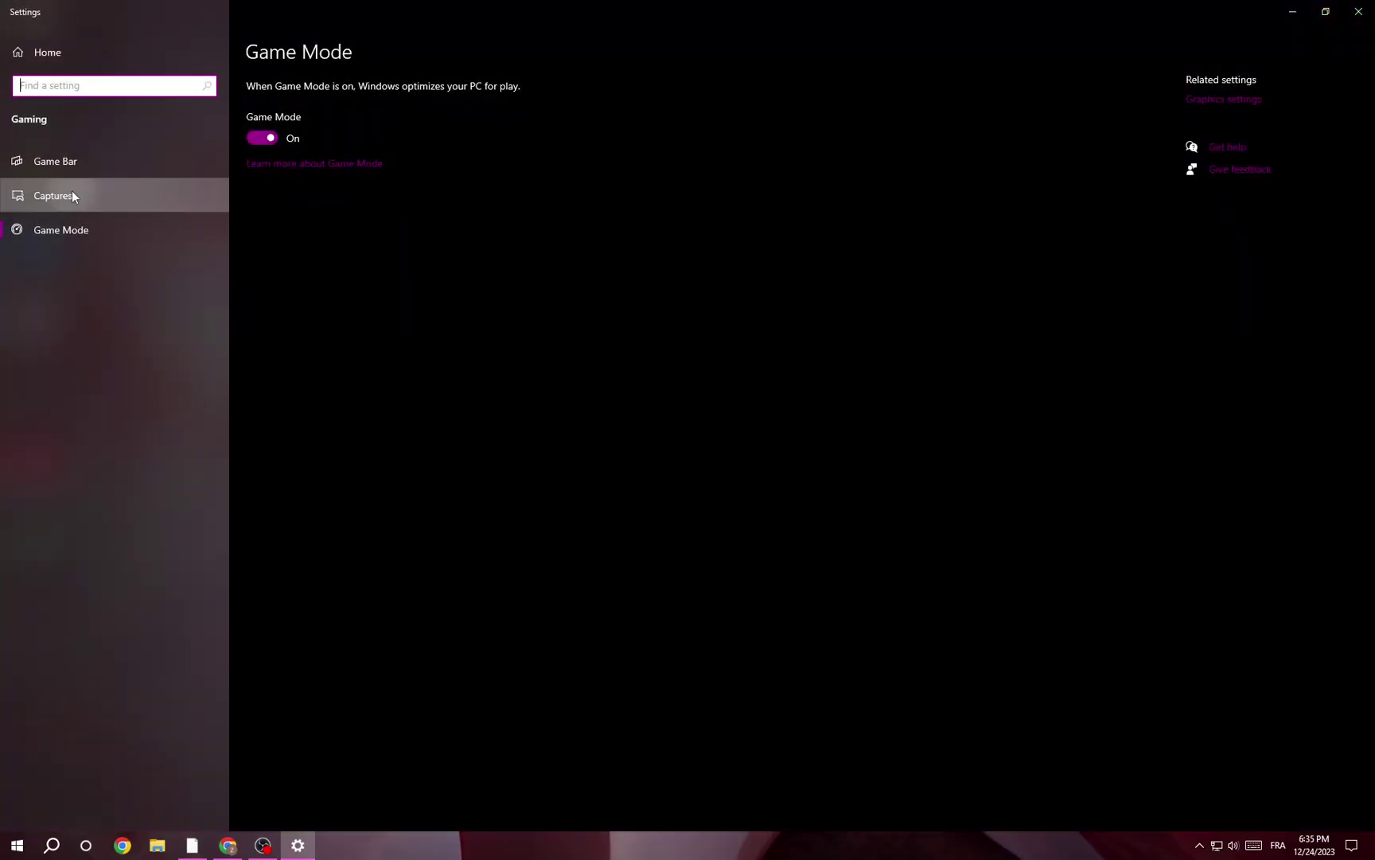
click(72, 195)
click(56, 161)
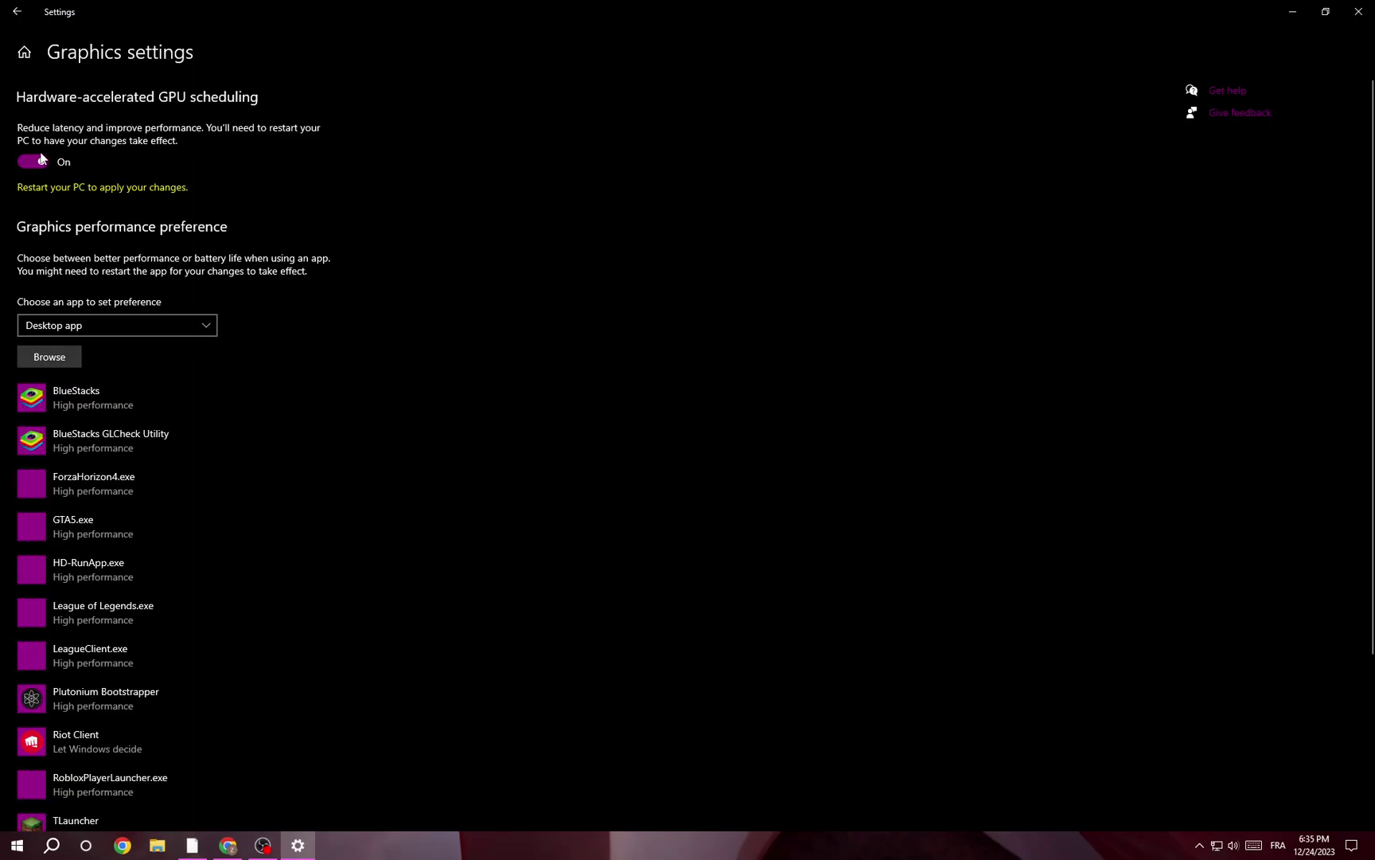
- Turn Hardware-accelerated GPU scheduling Off and close Settings back to the desktop
click(45, 162)
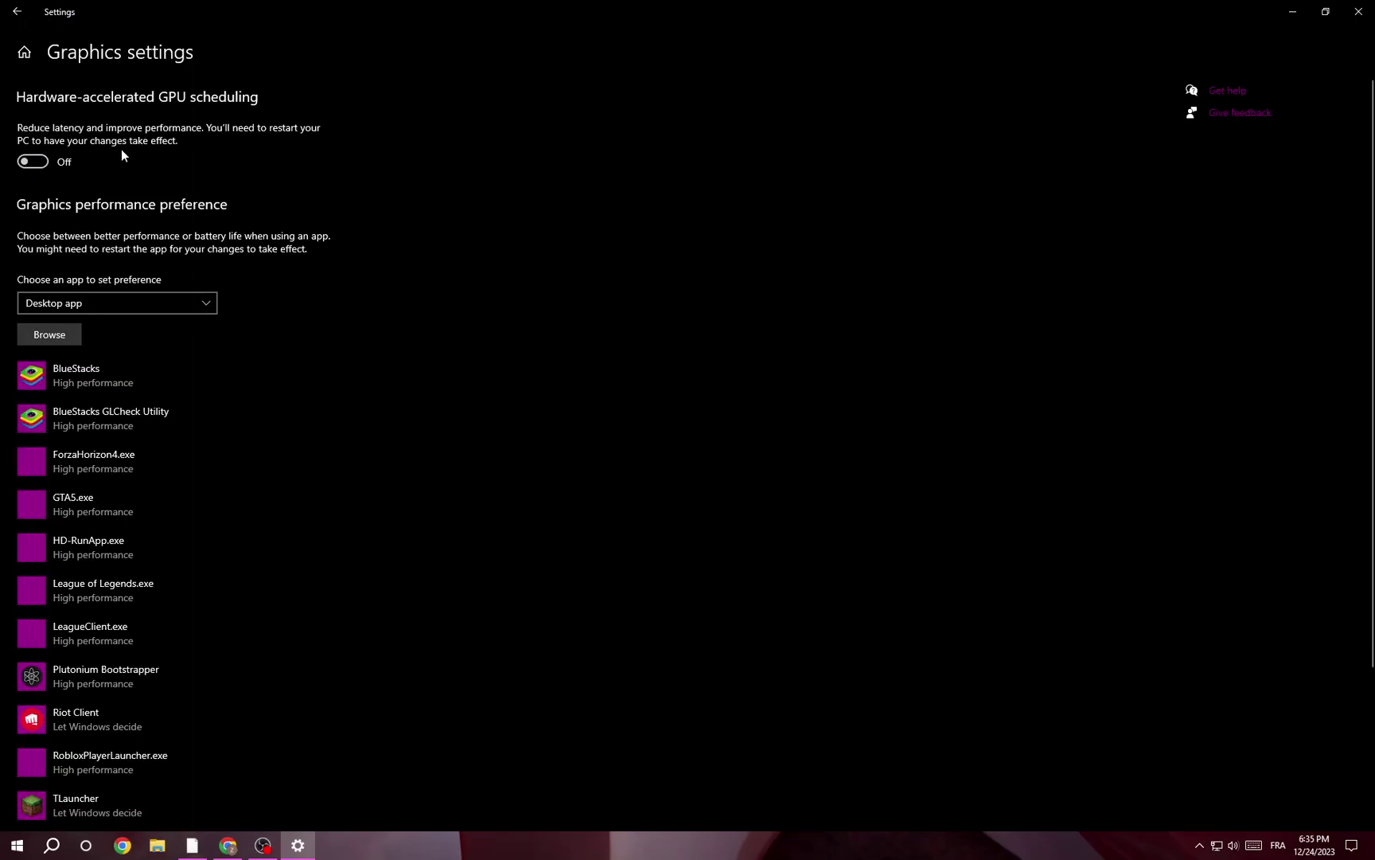
click(34, 161)
click(1359, 12)
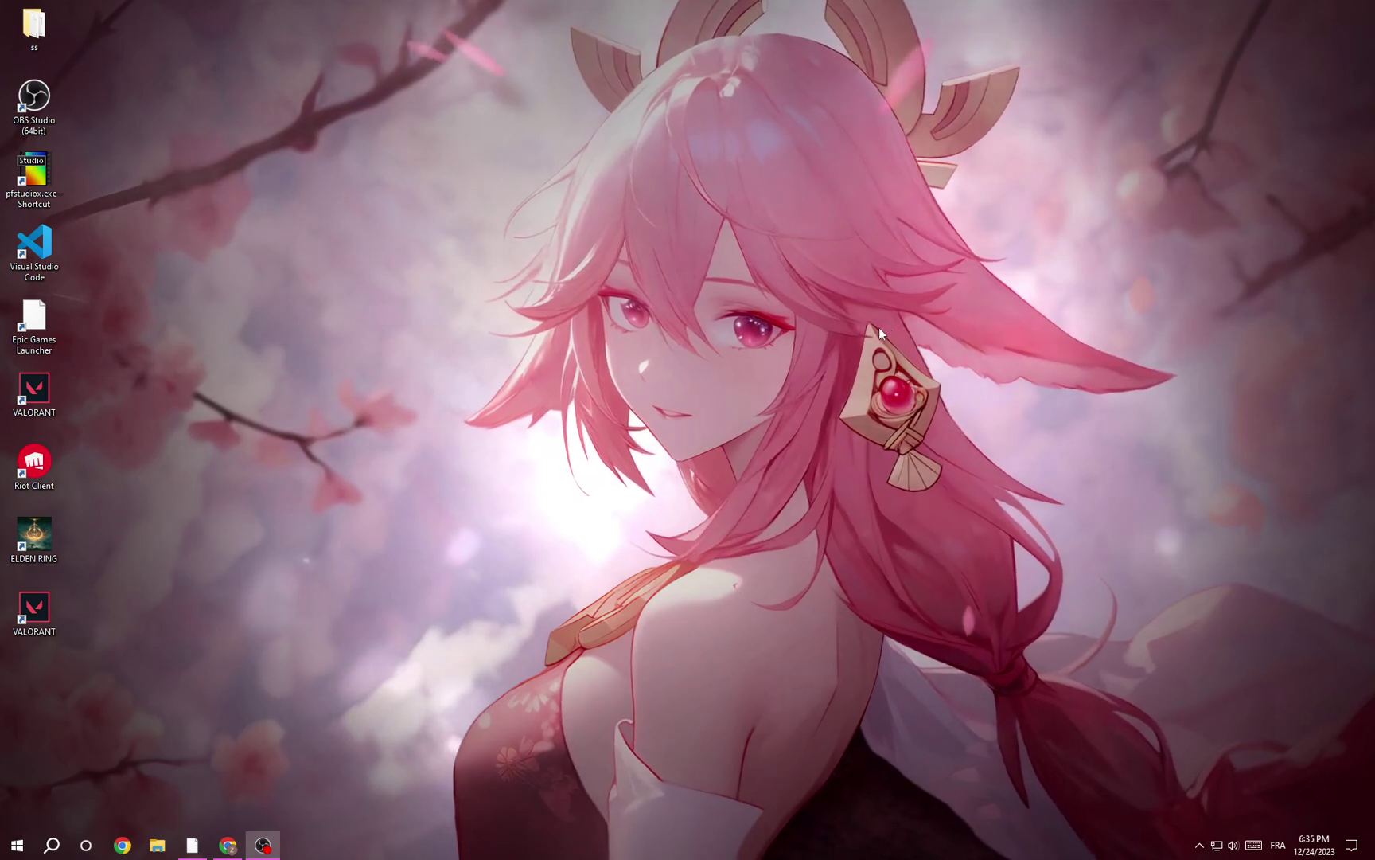
click(51, 846)
text(task)
click(185, 453)
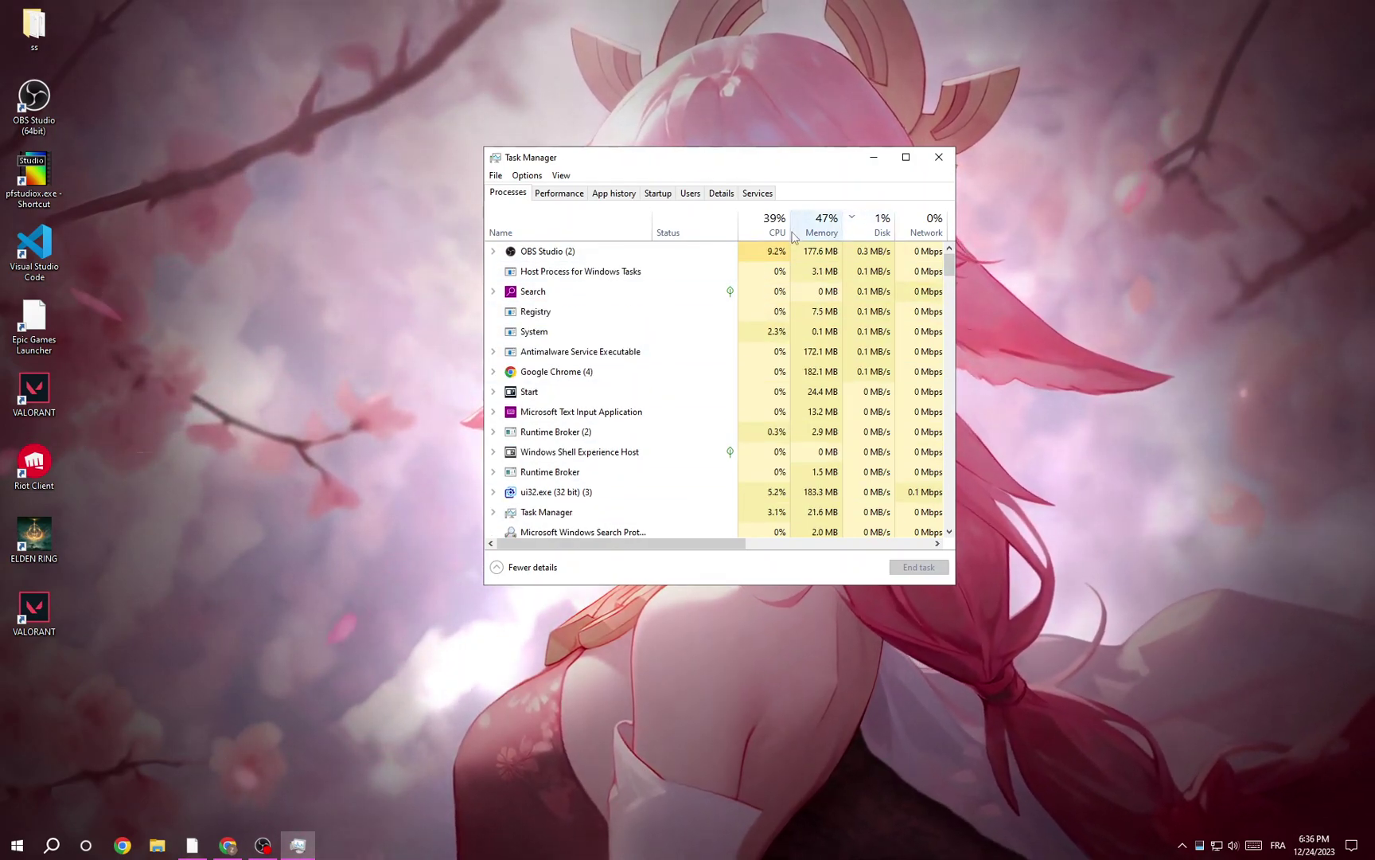
click(825, 235)
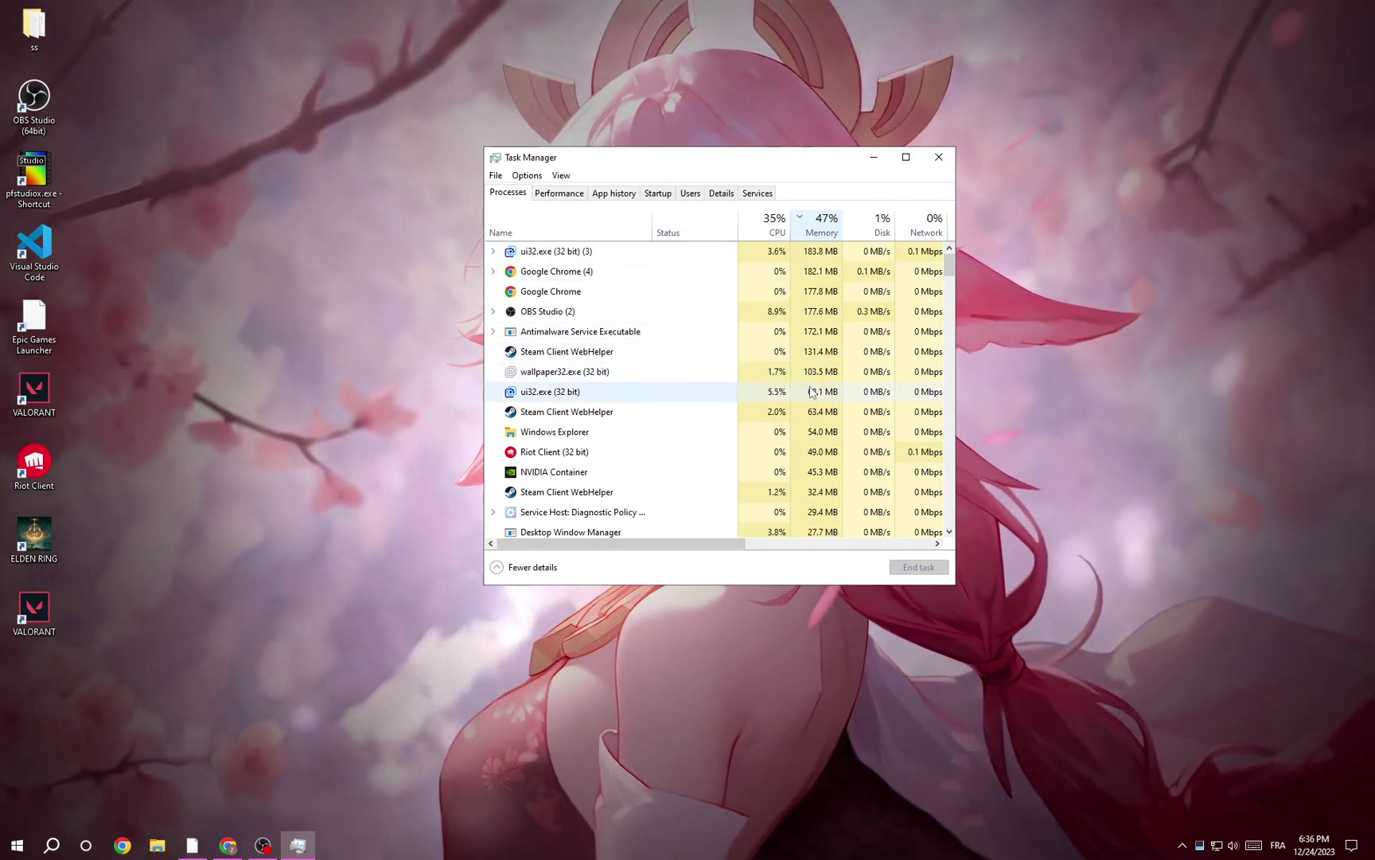
right_click(594, 258)
click(558, 270)
right_click(549, 270)
right_click(524, 294)
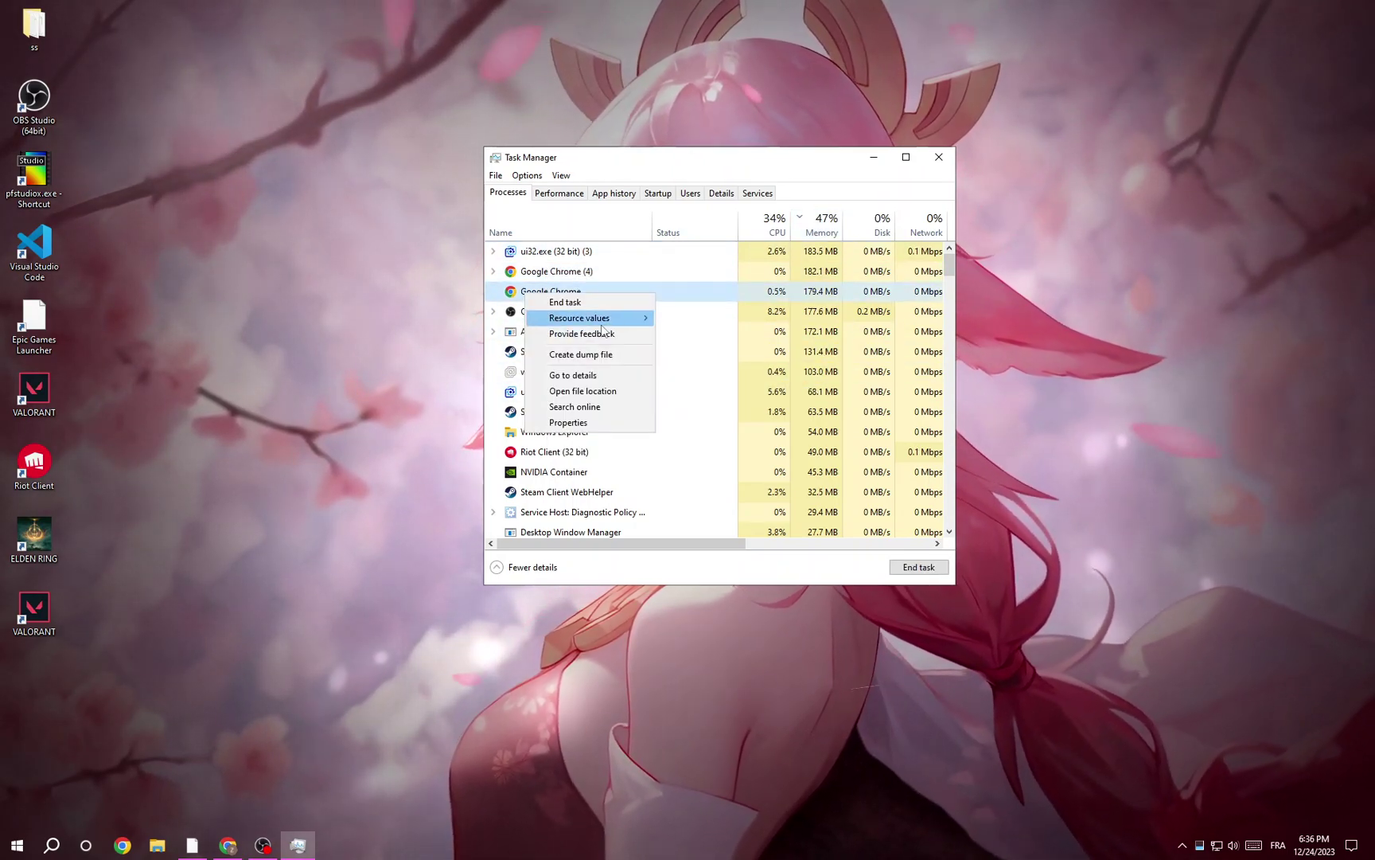
click(745, 161)
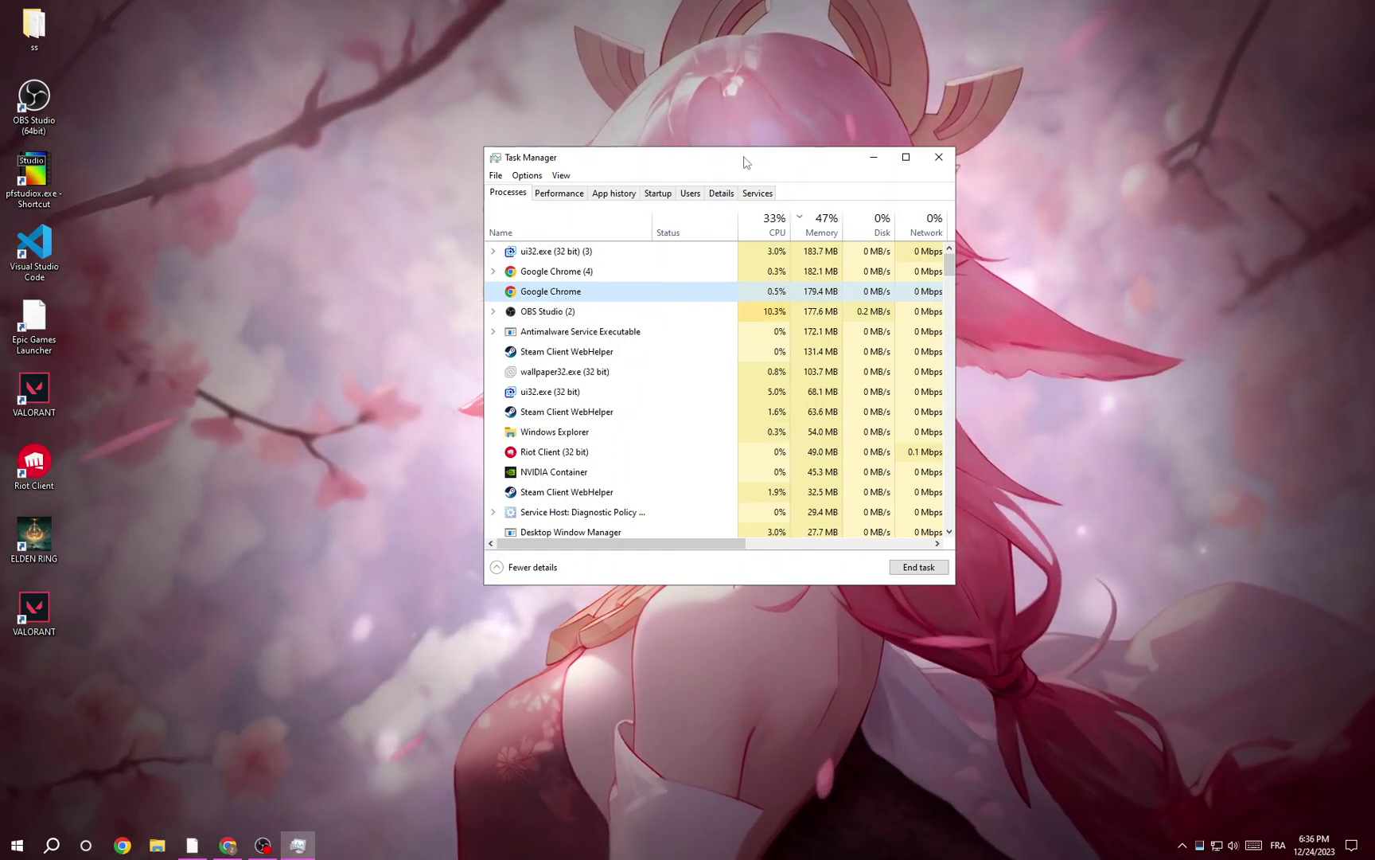
click(937, 159)
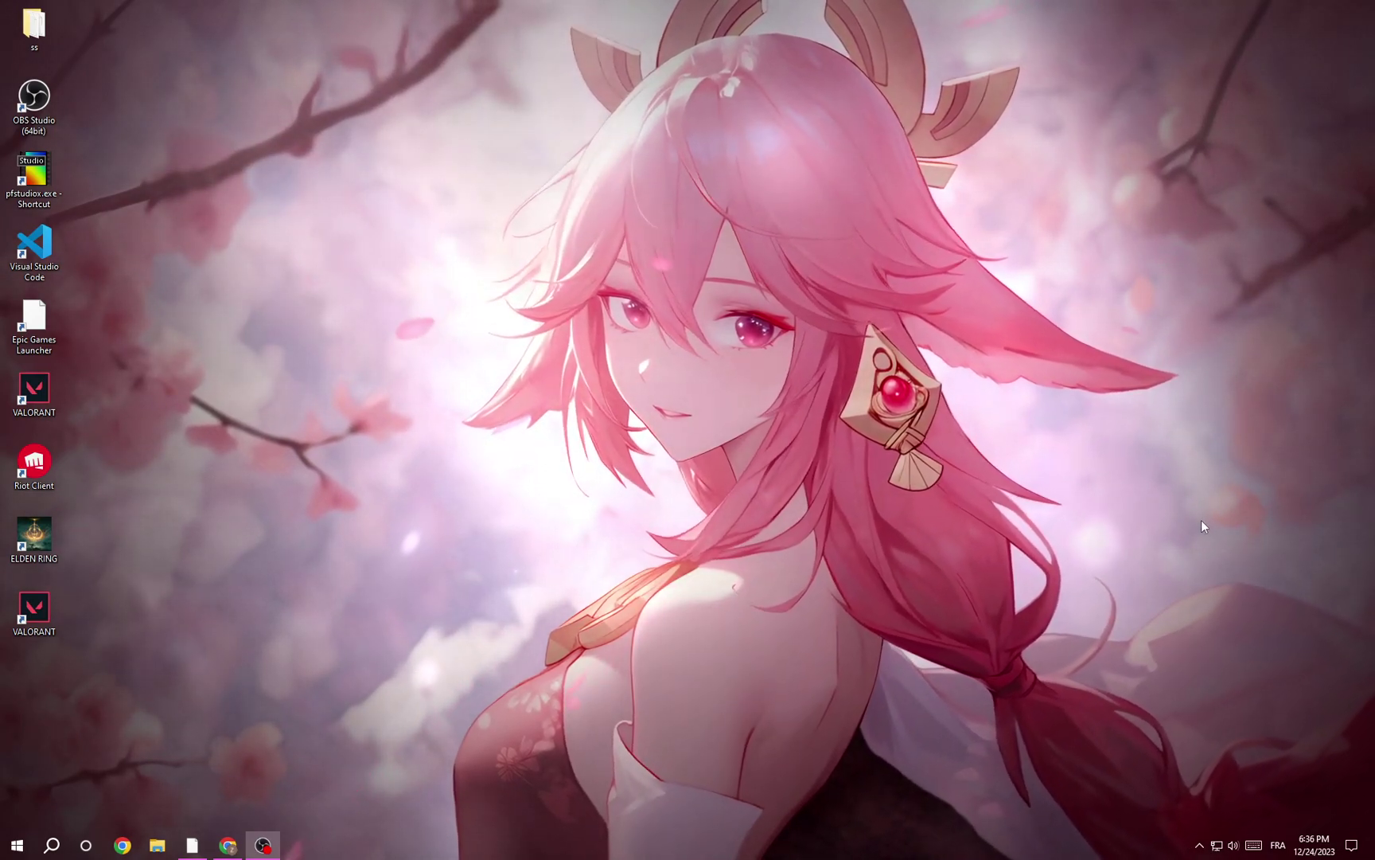